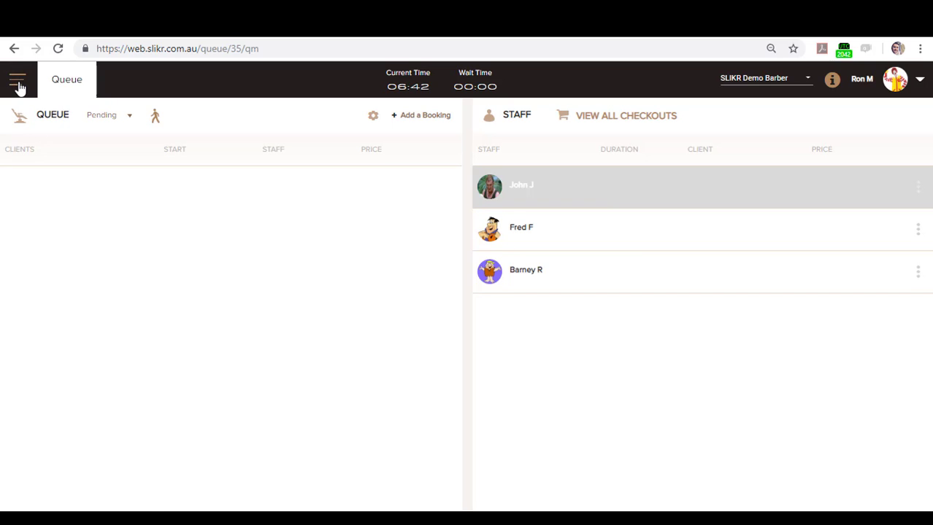
Step: Open the staff schedules and show them in week view
click(18, 84)
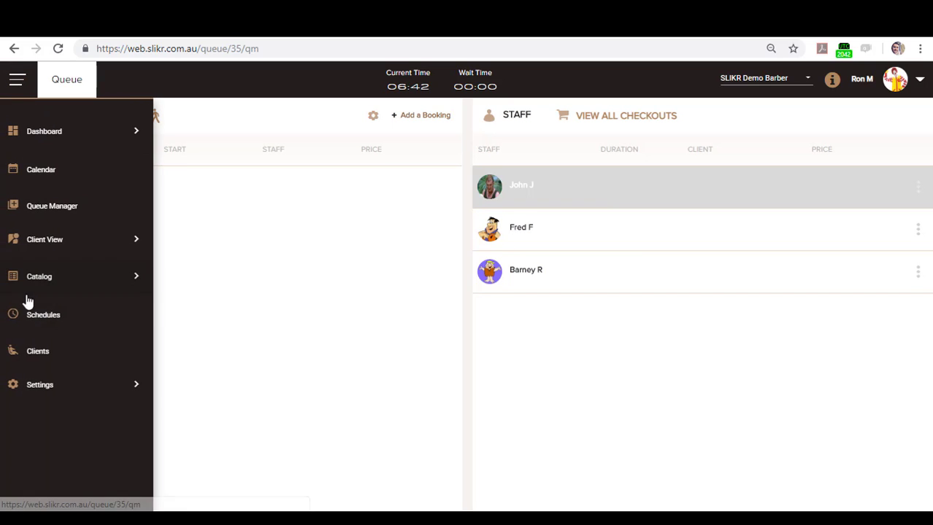
click(43, 316)
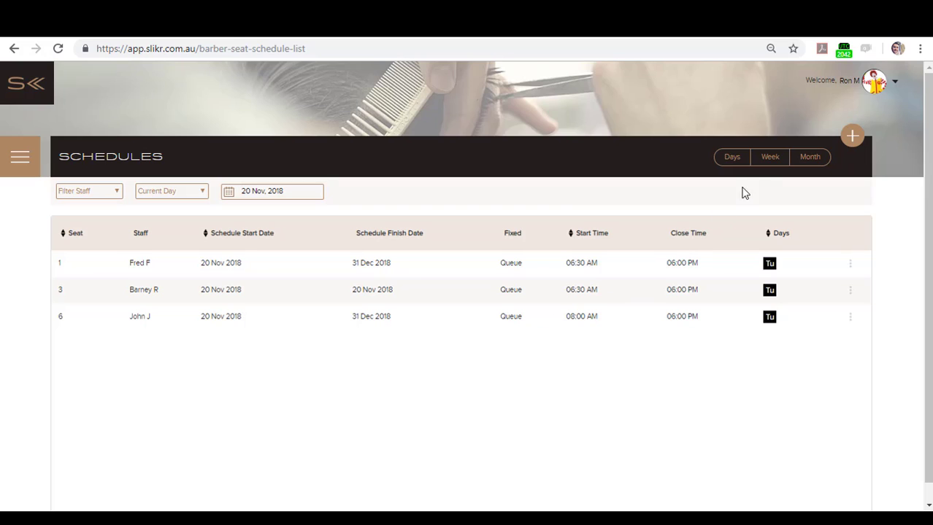
click(772, 158)
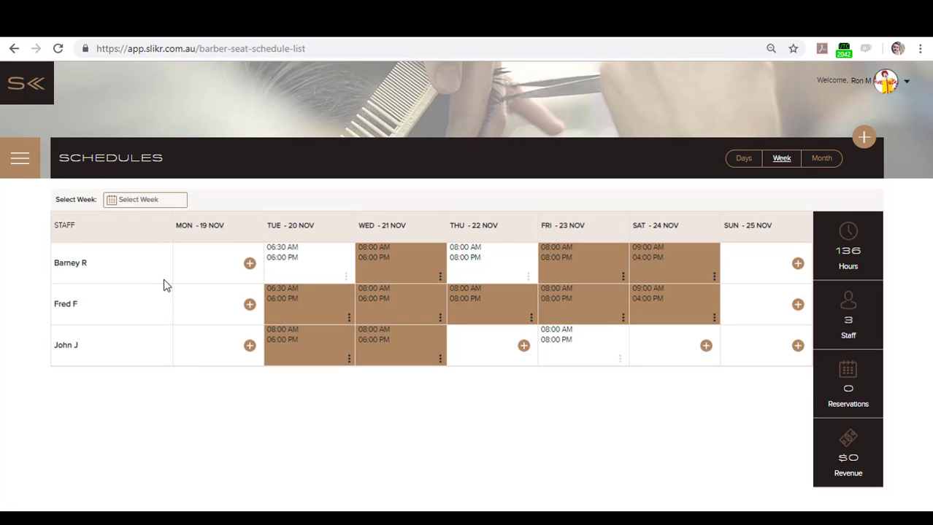
Step: Display the week of 26 November 2018 and inspect the recurring schedule behind the first staff member's Tuesday shift, closing it without changes
click(144, 199)
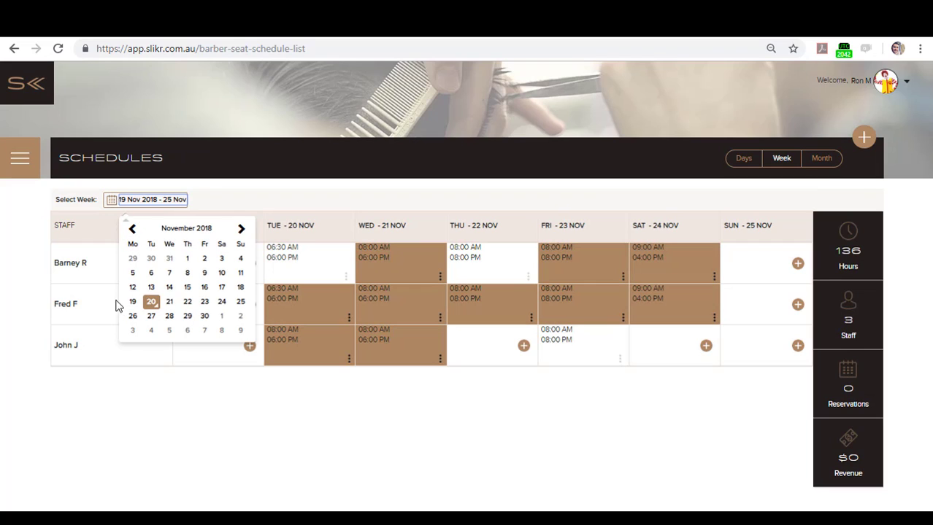
click(132, 316)
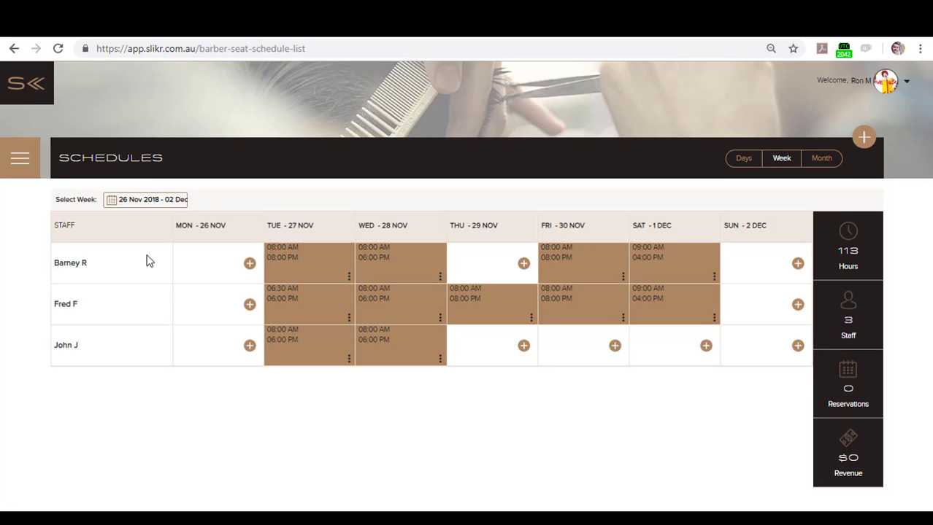
click(349, 277)
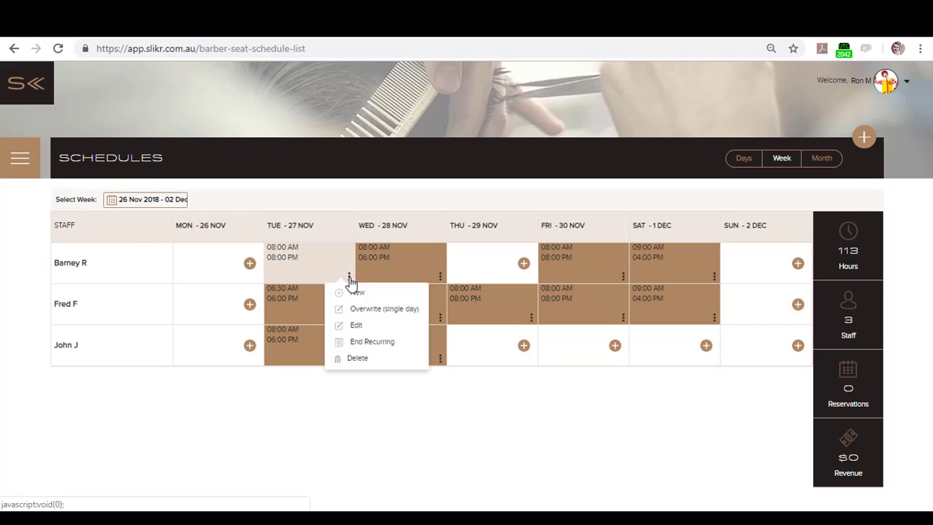
click(343, 325)
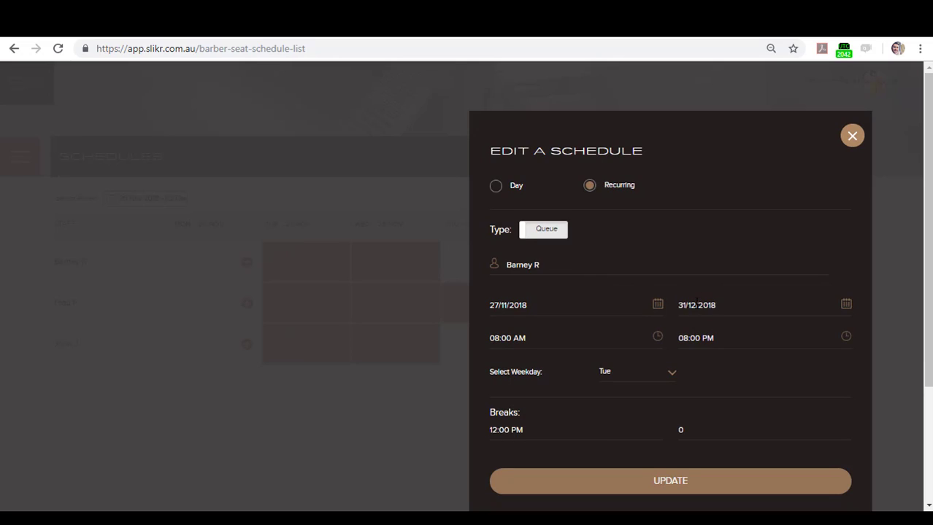
click(850, 137)
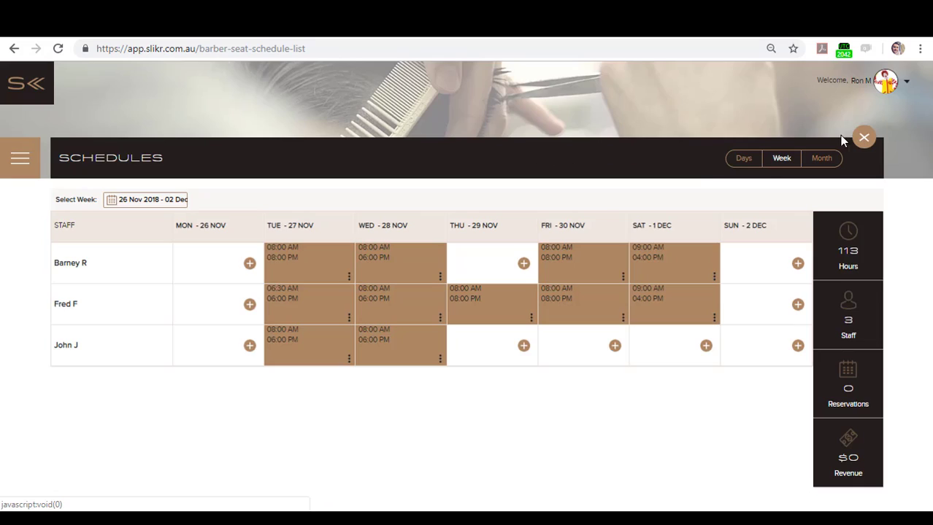
Step: View the weekly schedule starting 31 December 2018, and return to the week of 19 November 2018
click(112, 200)
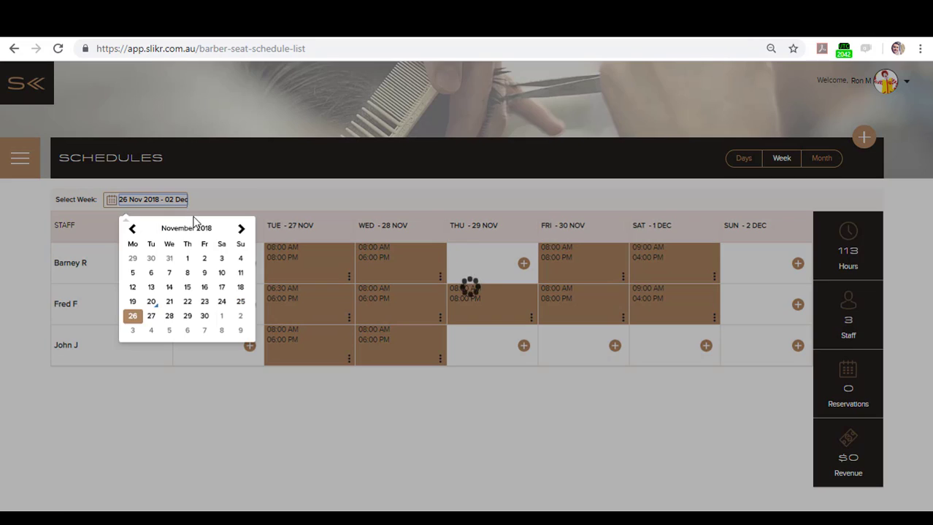
click(242, 230)
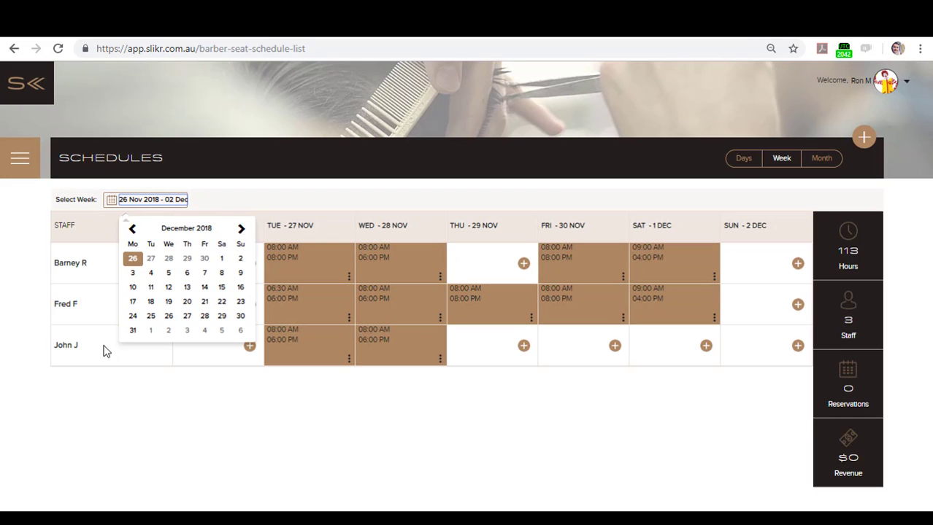
click(132, 332)
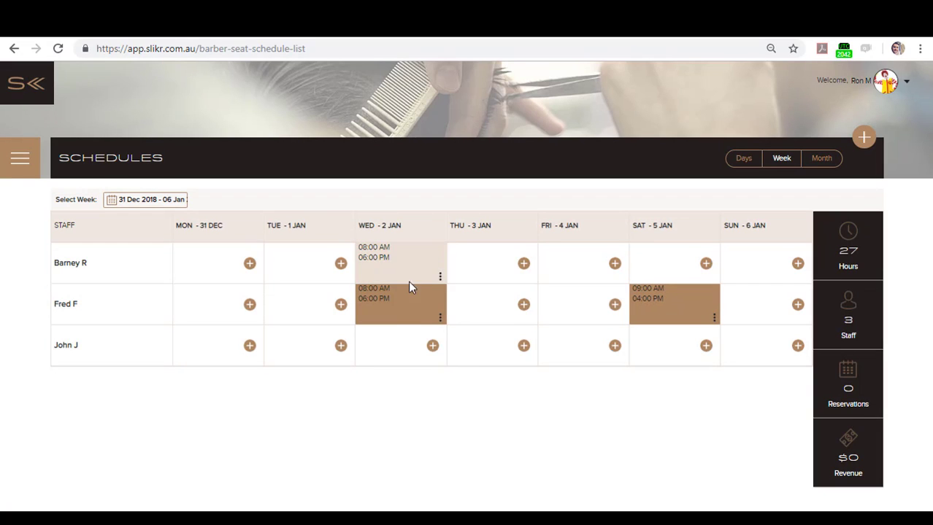
click(127, 202)
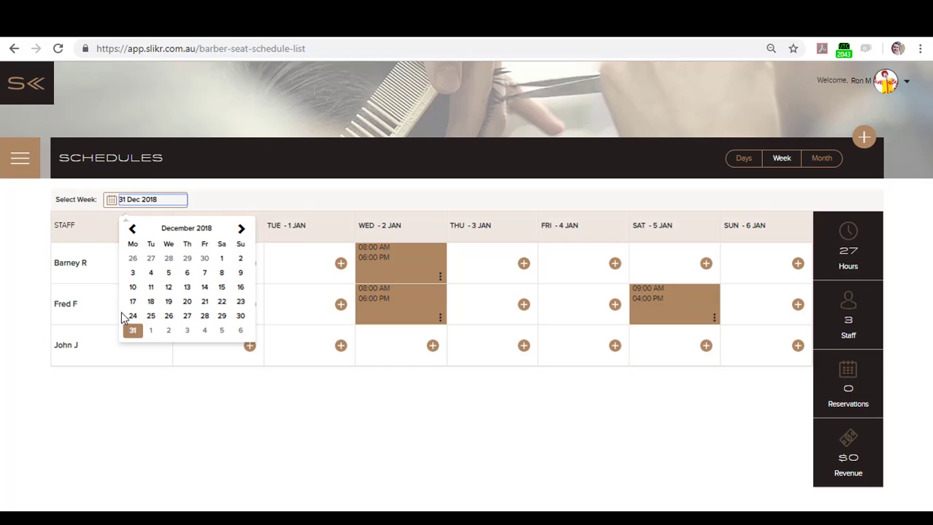
click(133, 230)
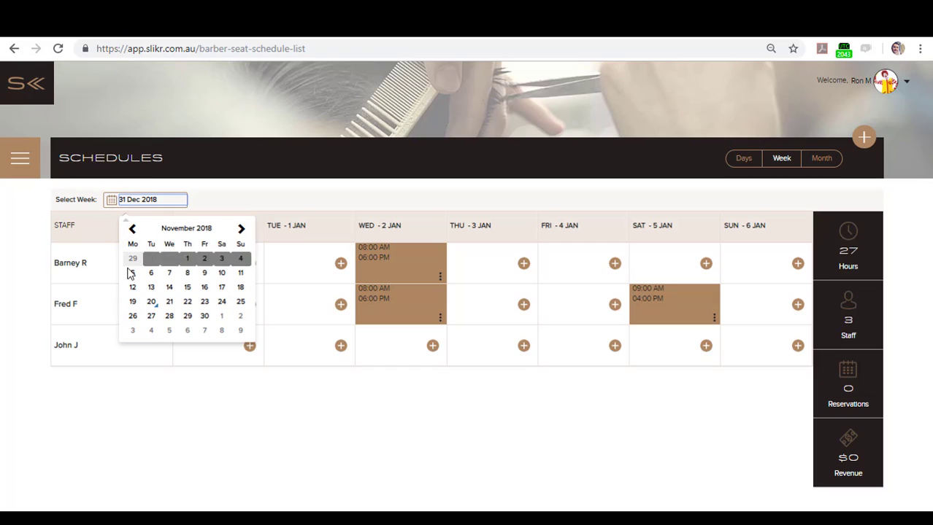
click(130, 302)
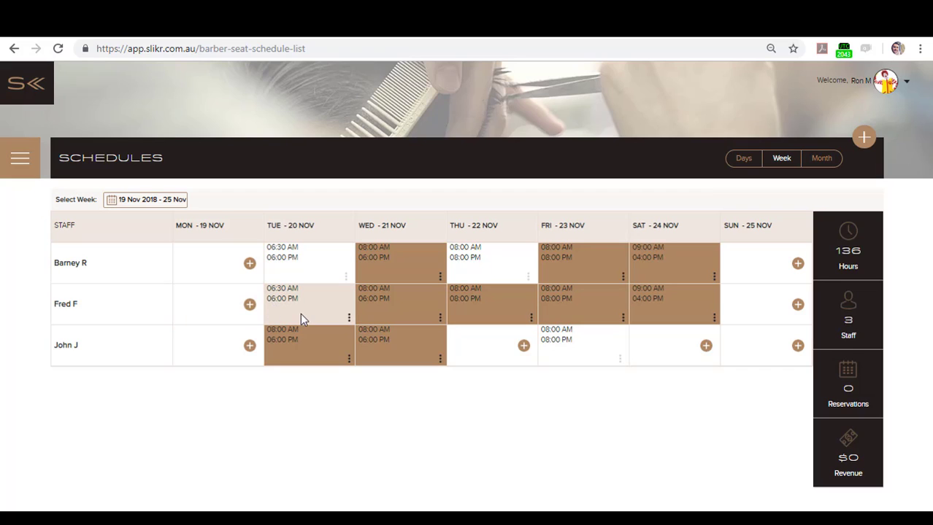
Step: Overwrite the second staff member's shift for Tuesday 20 November only, setting the close time to 05:00 PM
click(348, 319)
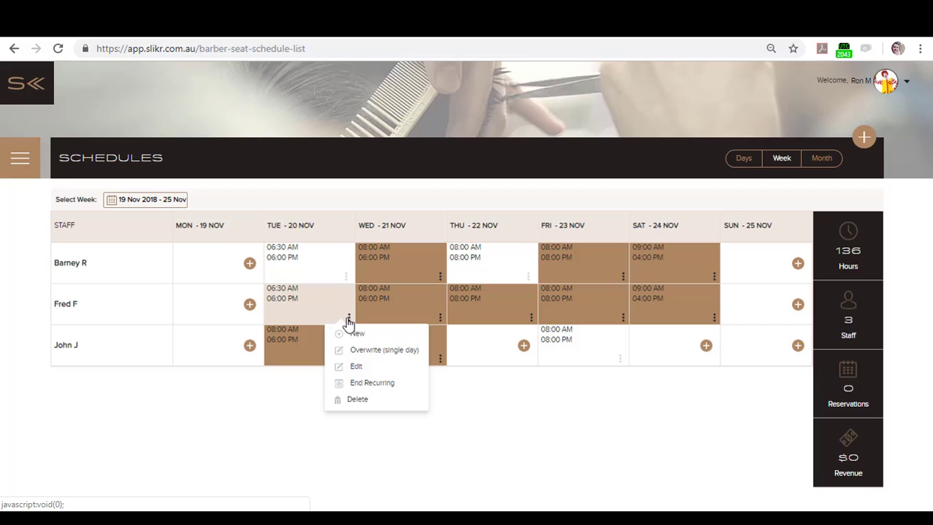
click(387, 351)
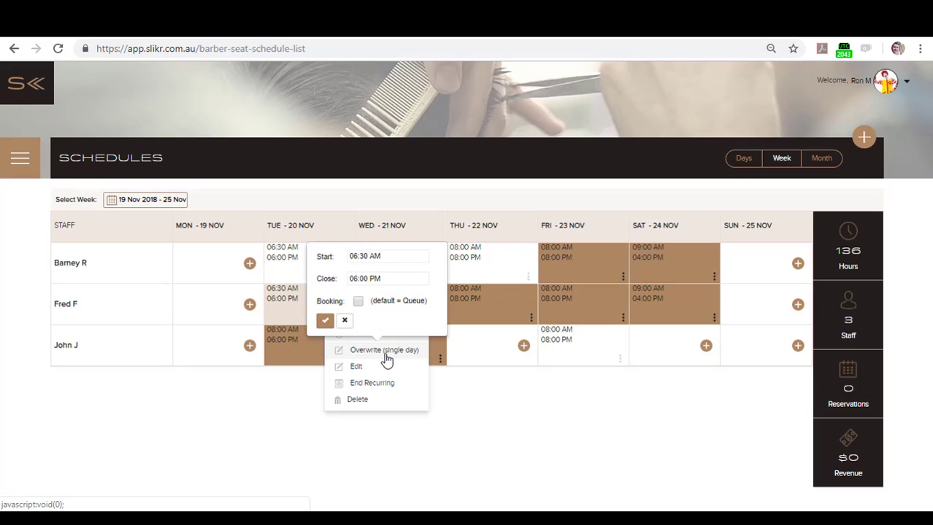
click(355, 279)
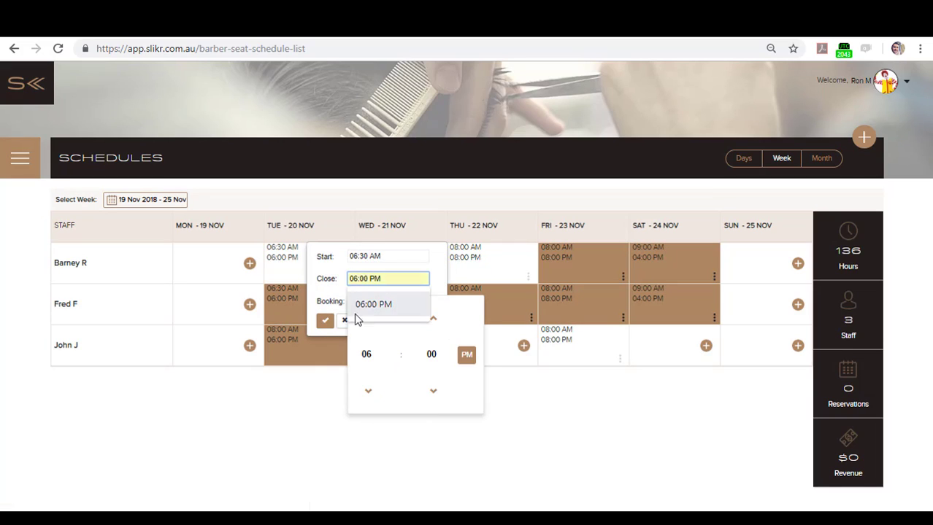
click(366, 390)
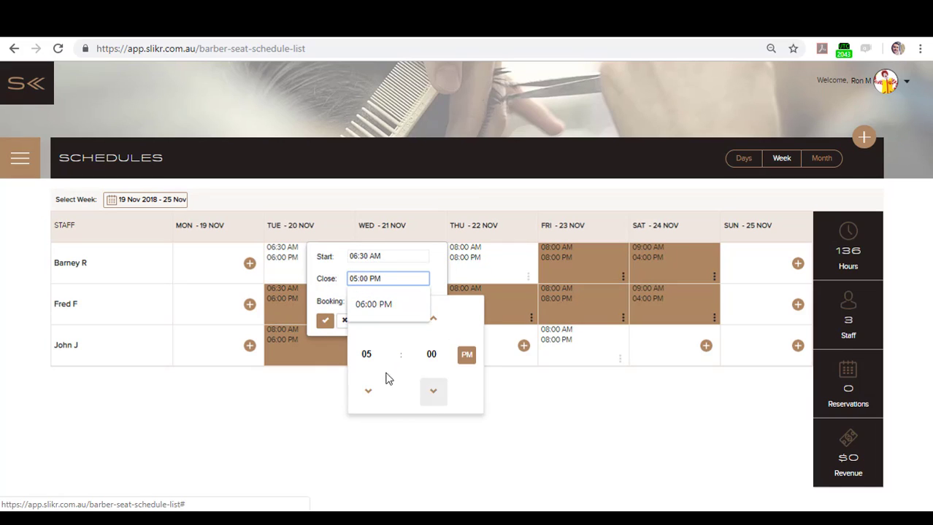
click(323, 320)
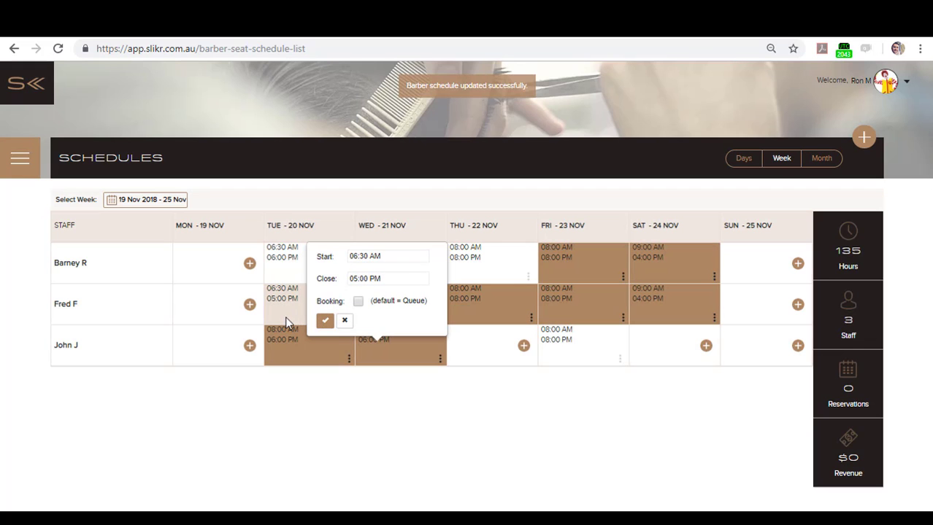
click(346, 324)
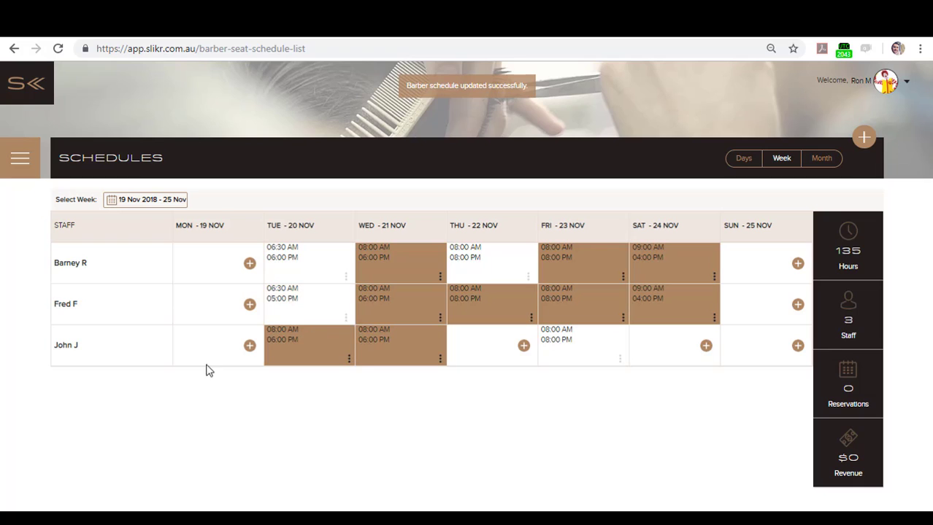
Step: Review the second staff member's Tuesday shifts in the weeks of 26 November and 3 December, and return to the week of 19 November
click(130, 199)
click(128, 312)
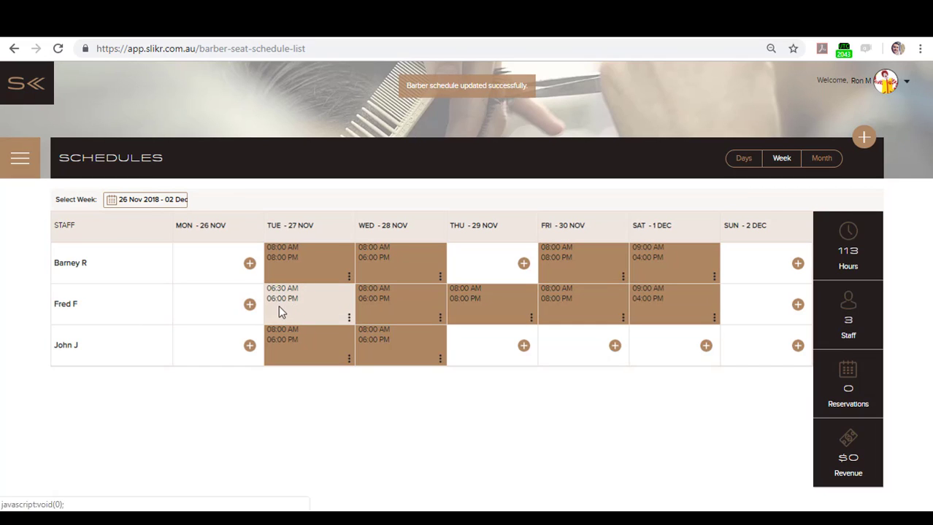
click(159, 201)
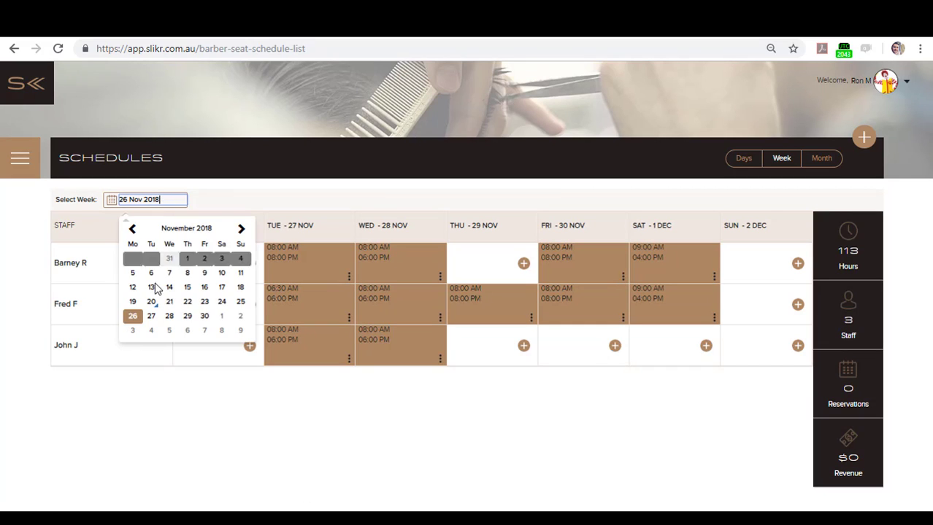
click(129, 335)
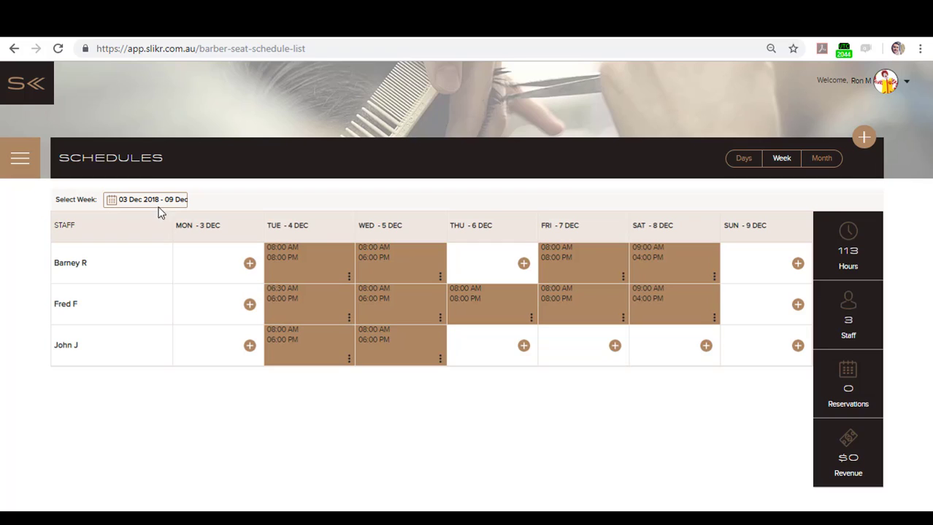
click(148, 203)
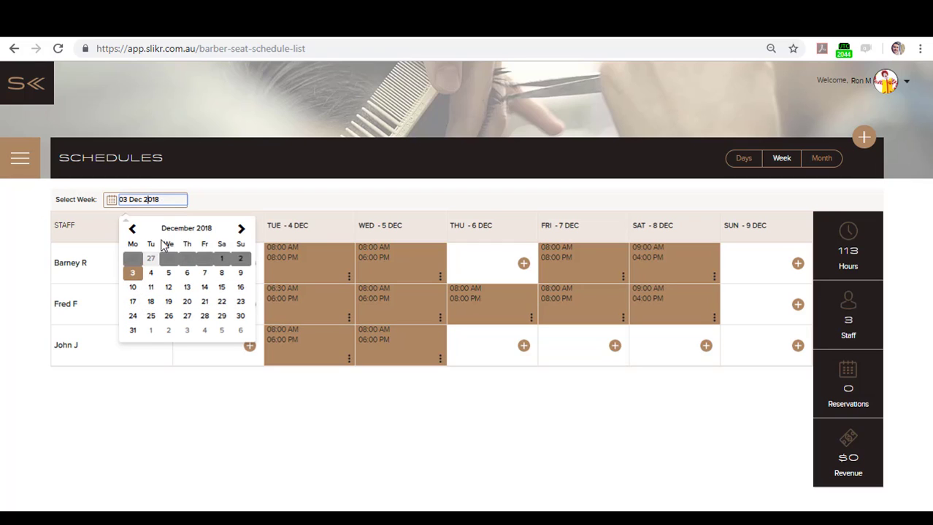
click(132, 229)
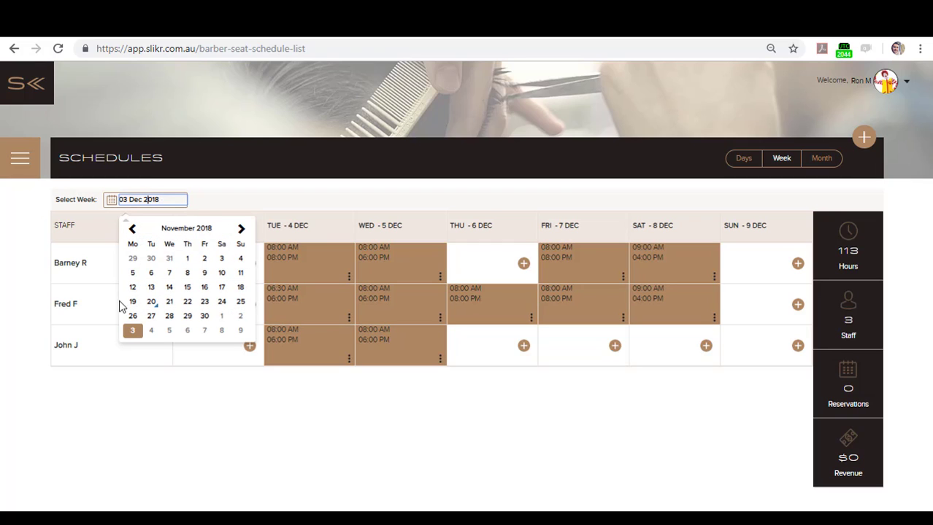
click(130, 303)
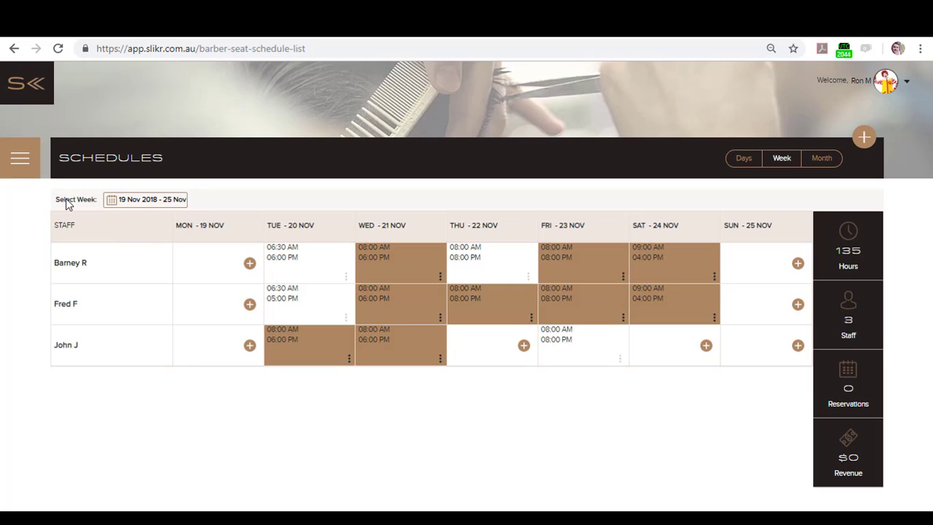
Step: In the Queue Manager, set the greyed-out staff member's schedule start for today to 06:30 AM and save it
click(23, 159)
click(45, 234)
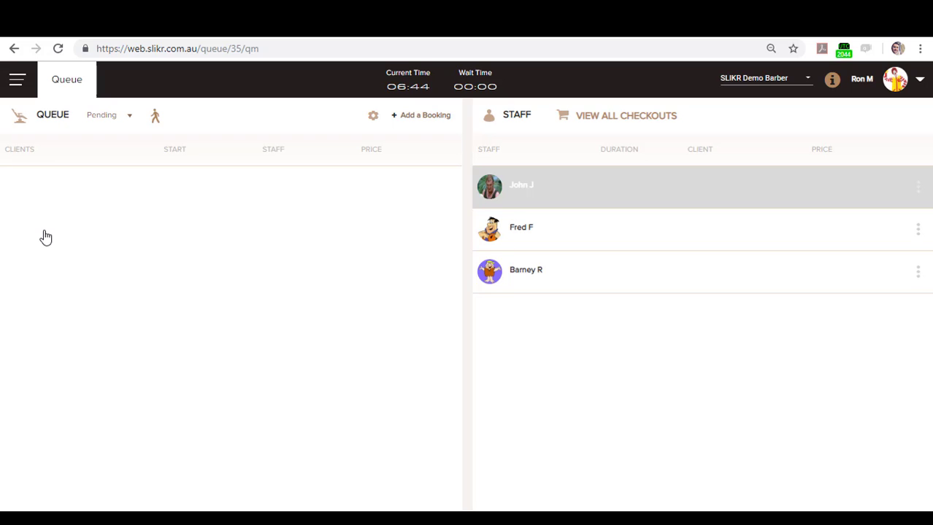
click(917, 187)
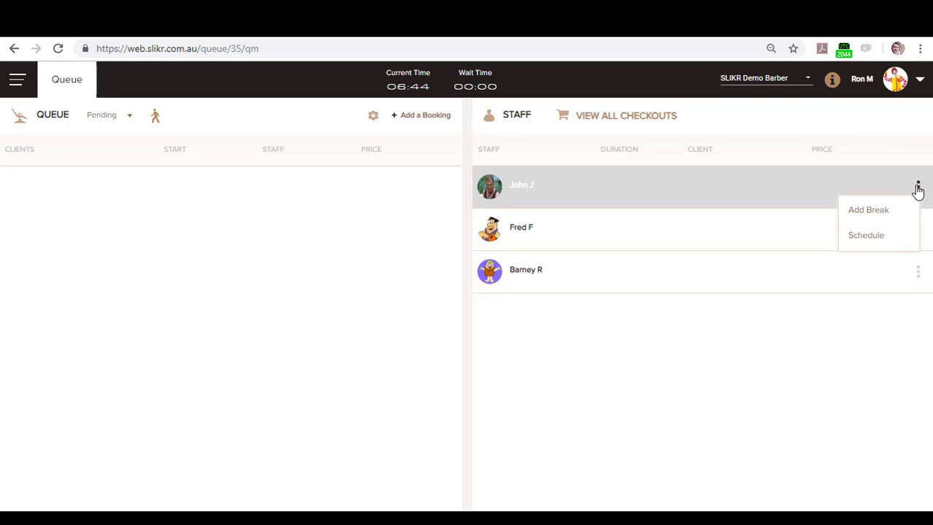
click(875, 240)
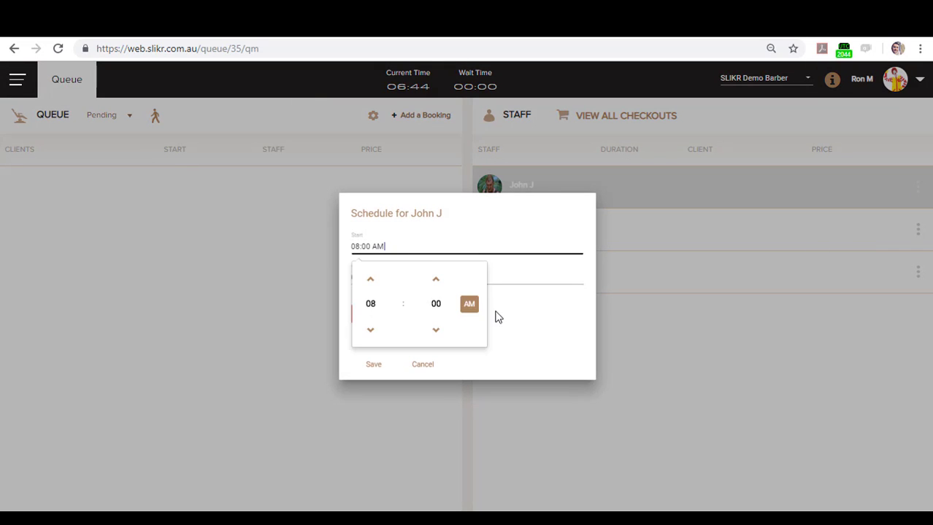
click(376, 307)
click(432, 294)
click(437, 304)
click(437, 294)
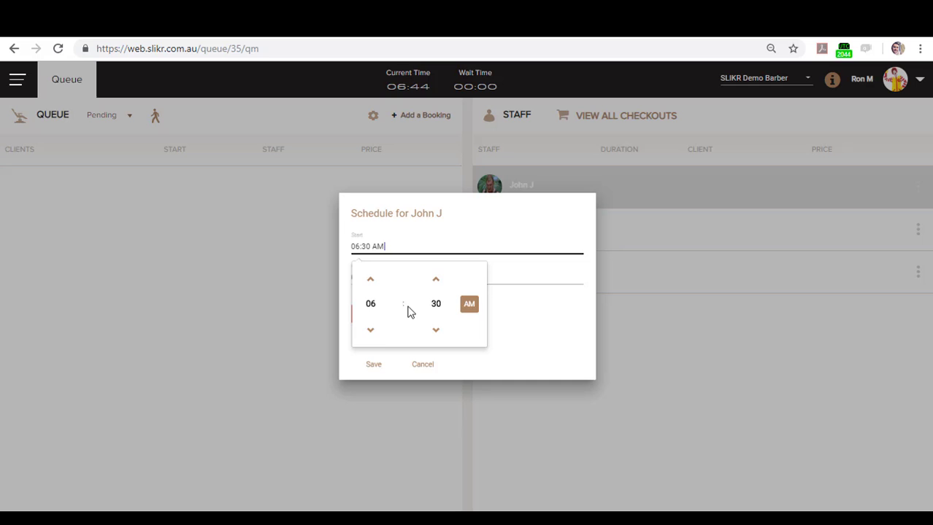
click(507, 328)
click(373, 371)
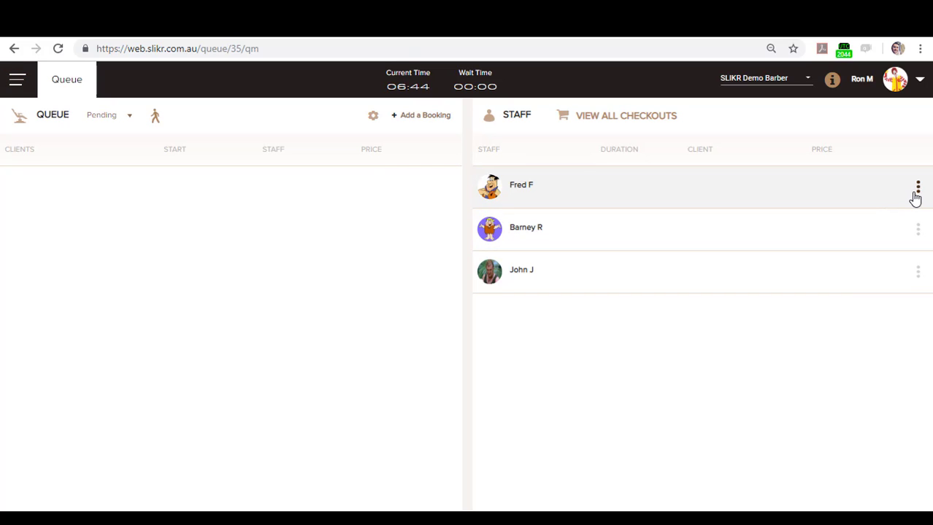
Step: Check the third staff member's Tuesday 20 November shift in the weekly schedules
click(15, 85)
click(36, 318)
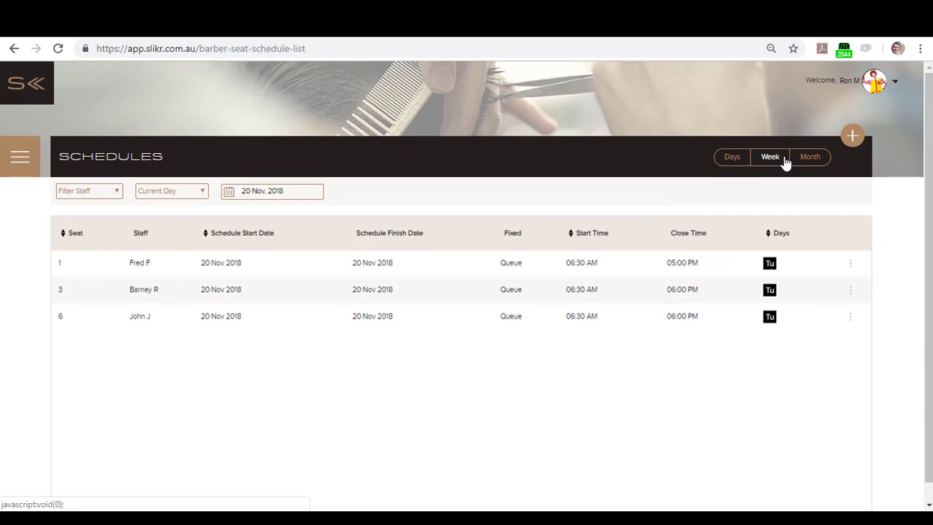
click(783, 157)
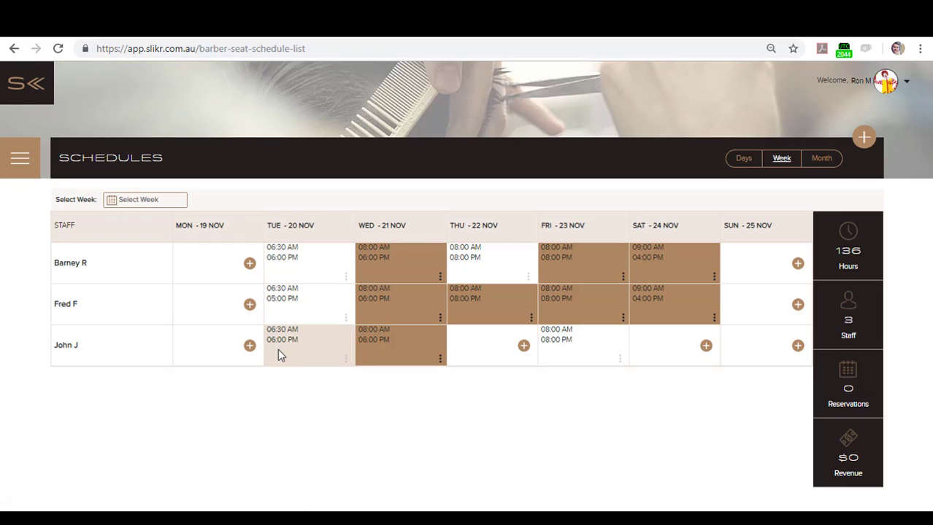
Step: Return to the Queue Manager and remove today's schedule for the last staff member in the list
click(20, 160)
click(30, 239)
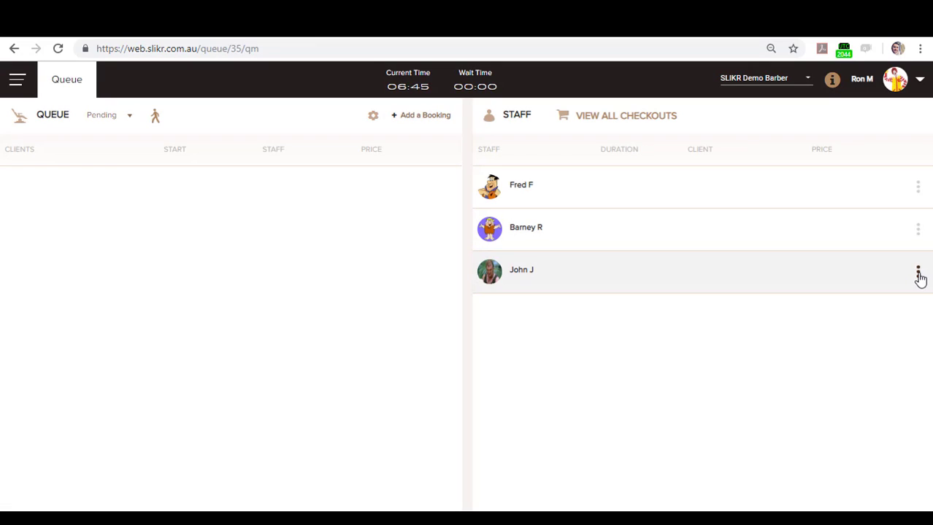
click(918, 274)
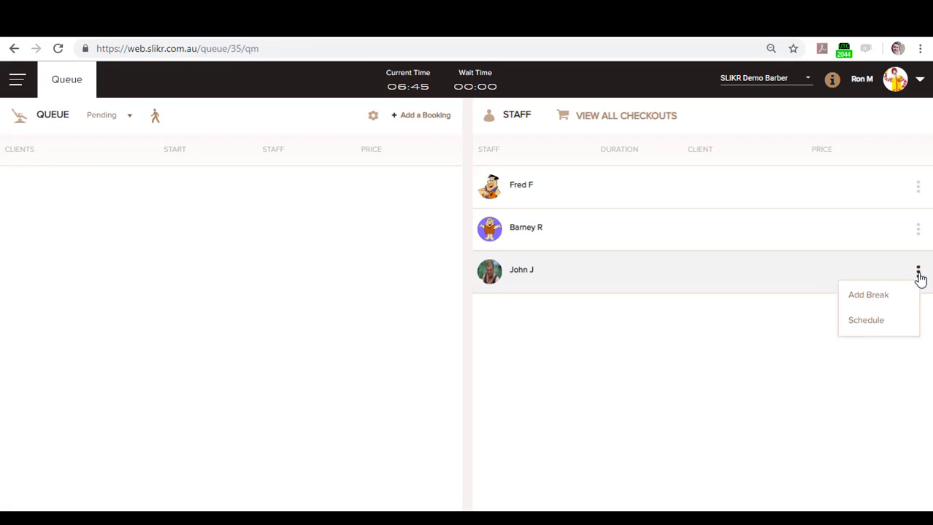
click(879, 324)
click(572, 322)
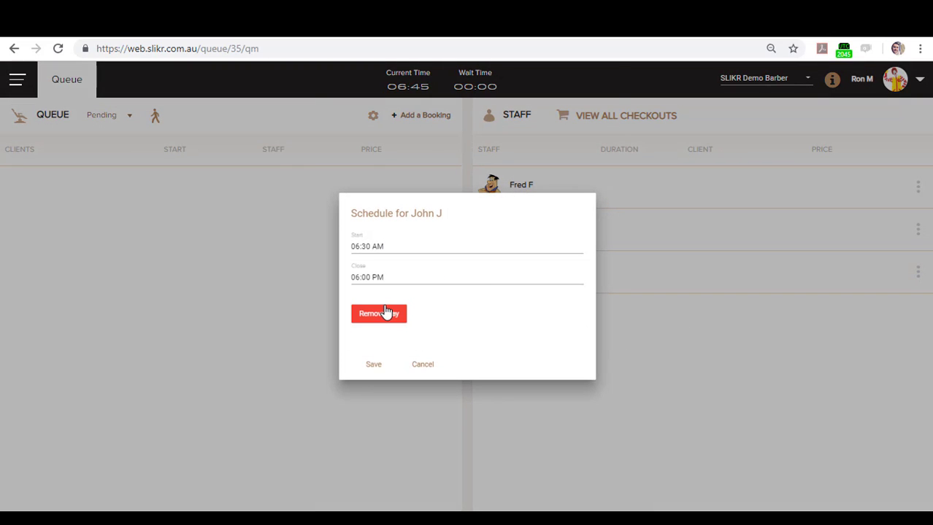
click(386, 313)
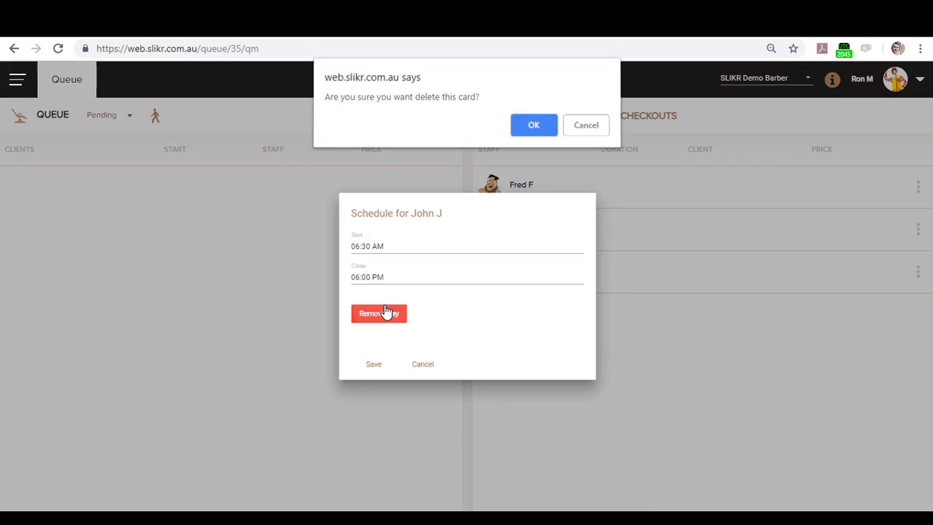
click(537, 134)
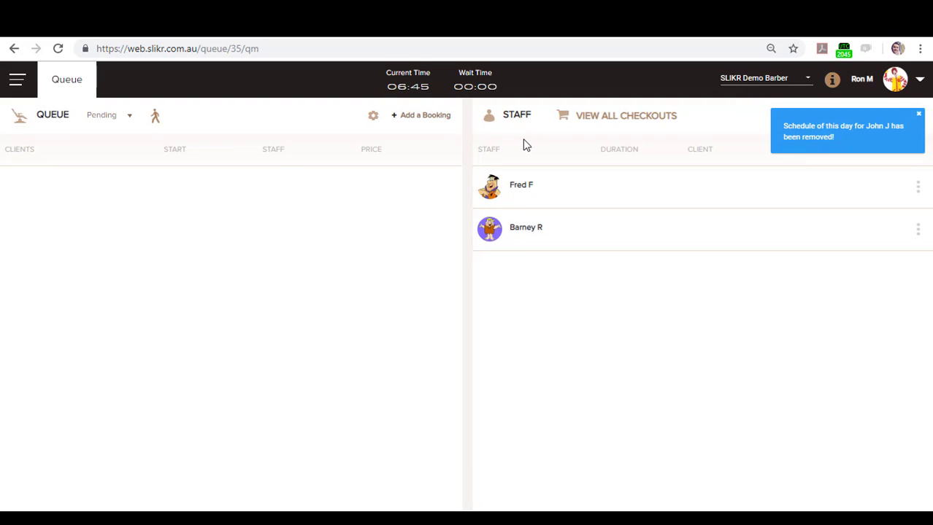